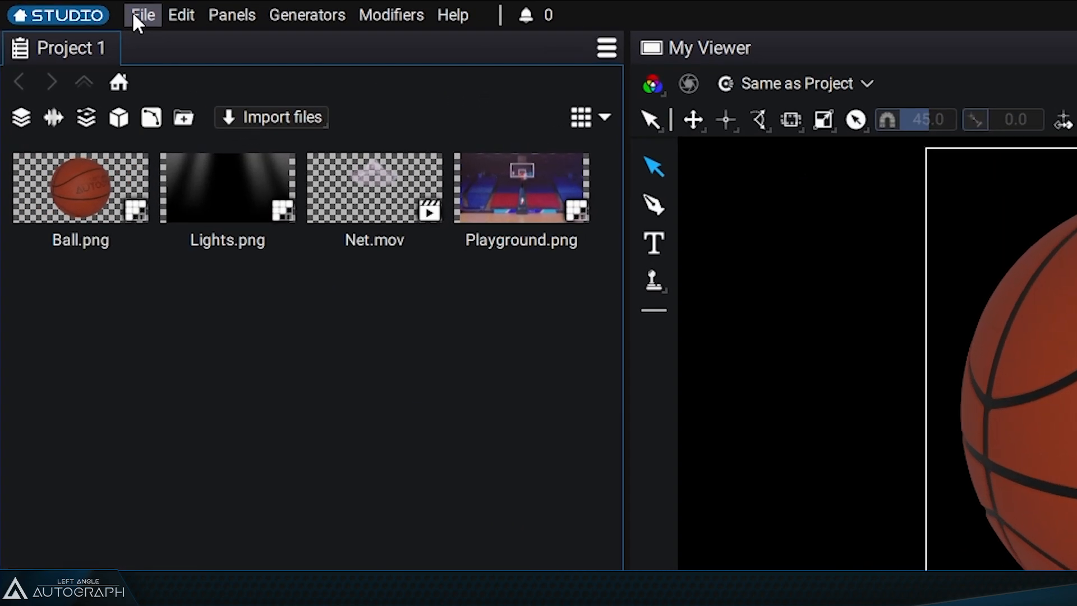
- Start saving the project under a new name, browsing to the Assets tuto bookmark and checking the available file types
click(138, 16)
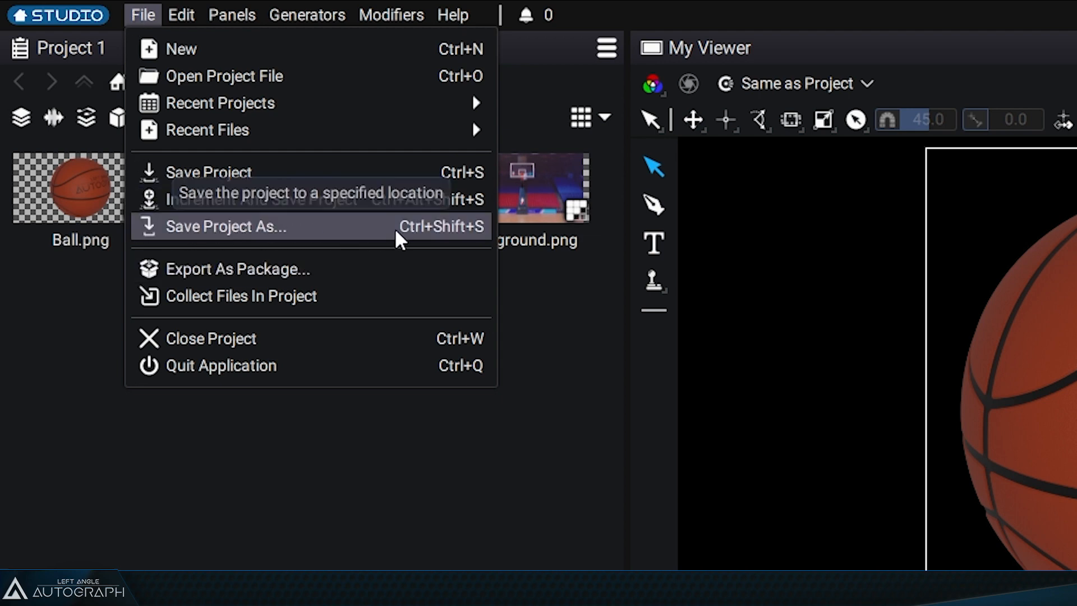
click(342, 227)
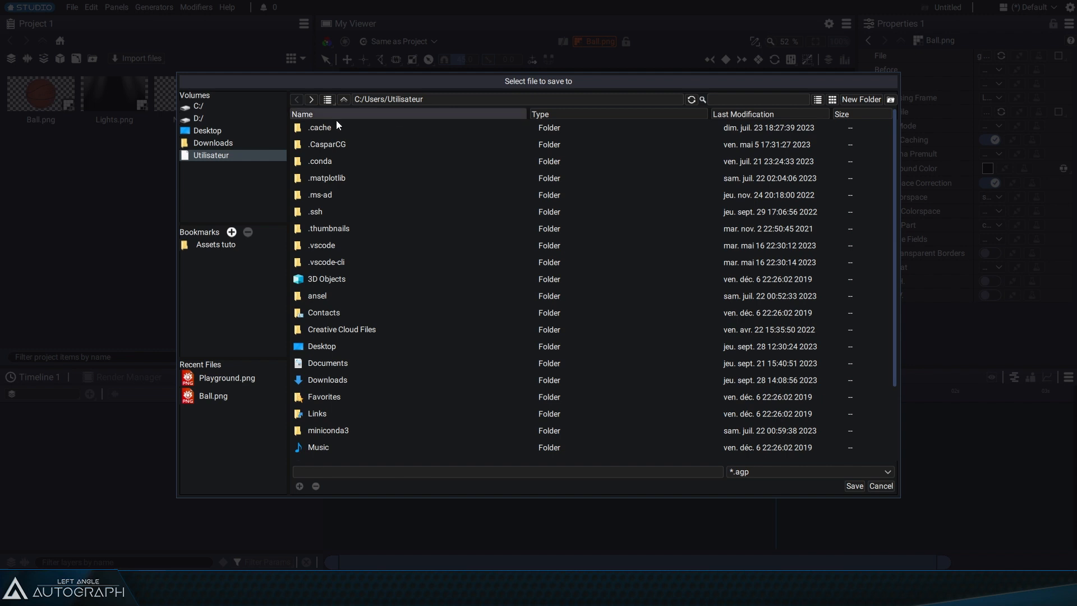
click(213, 245)
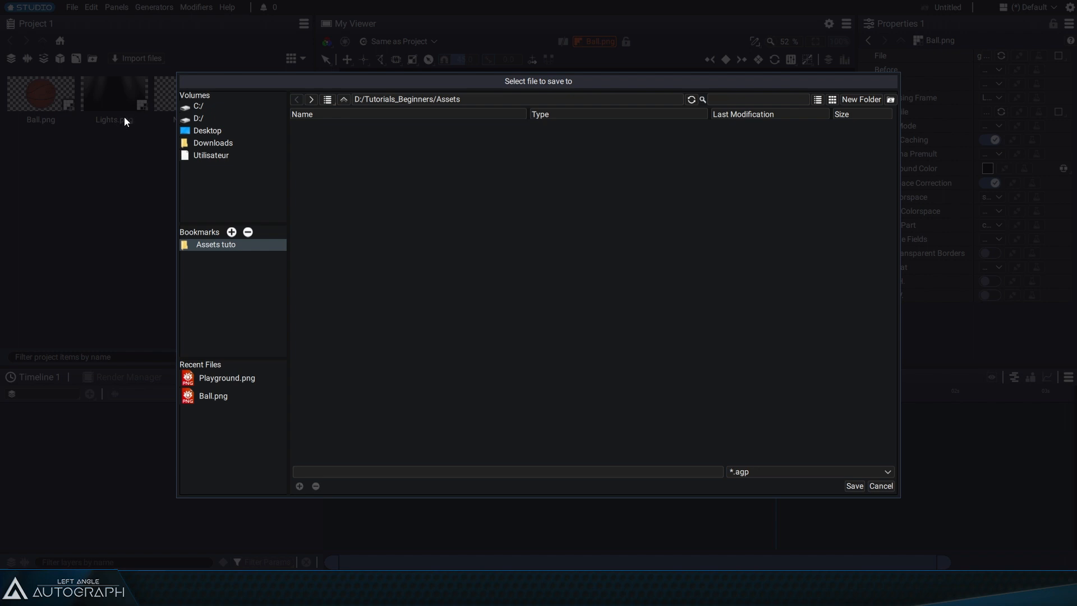
click(770, 472)
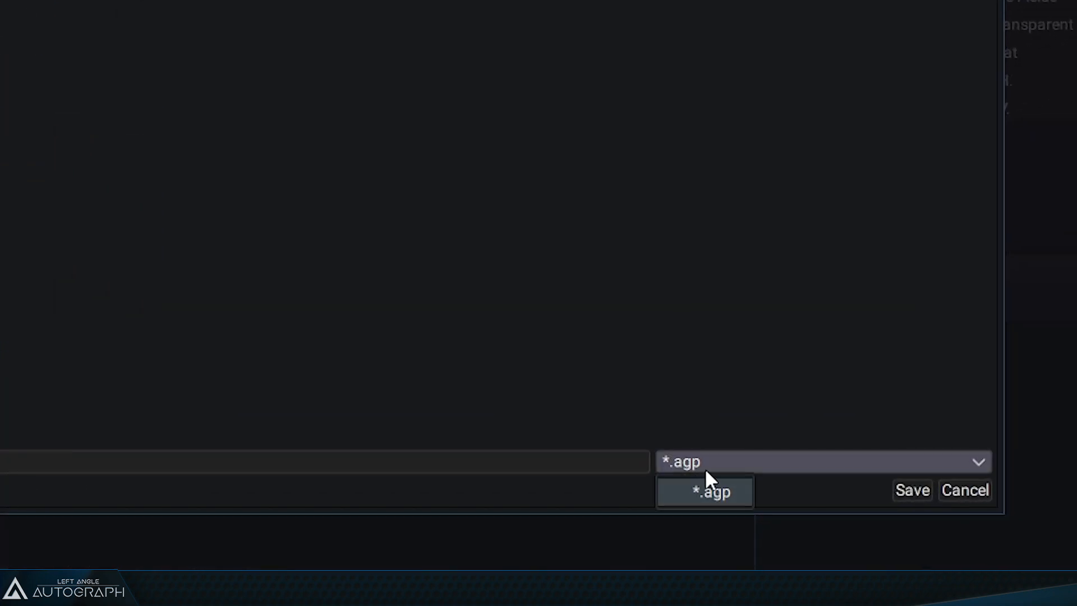
click(580, 462)
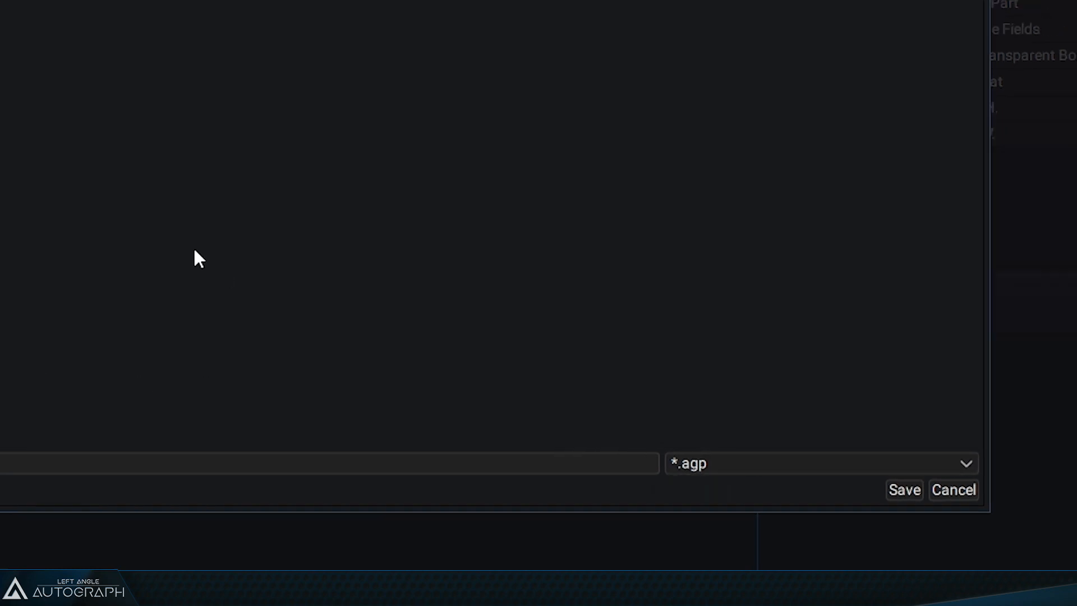
click(444, 472)
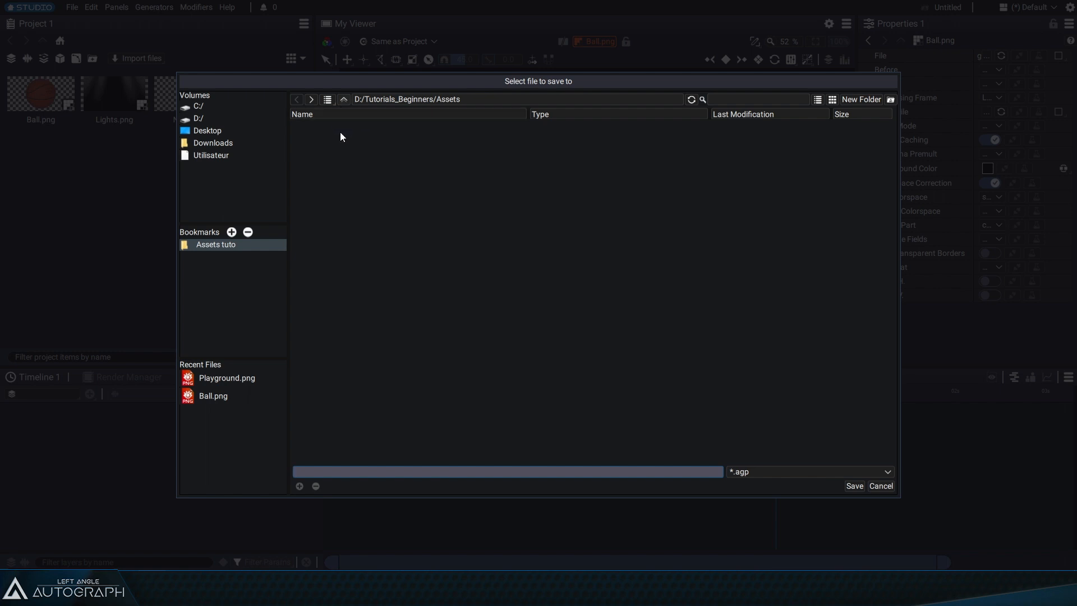
- Create a folder named Learning_Autograph inside D:/Tutorials_Beginners and copy its name
click(344, 100)
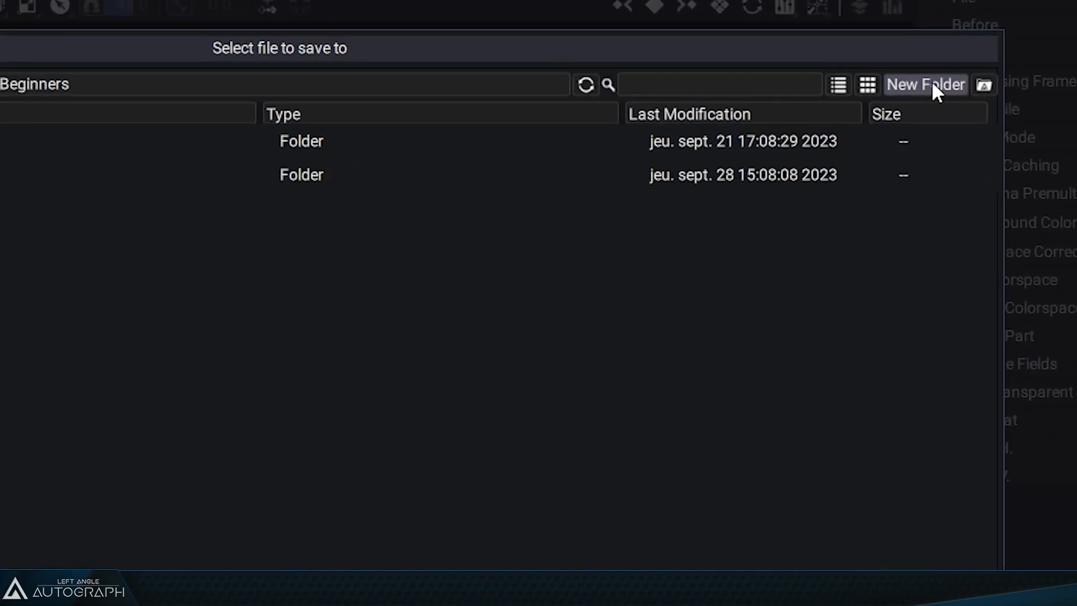
click(932, 84)
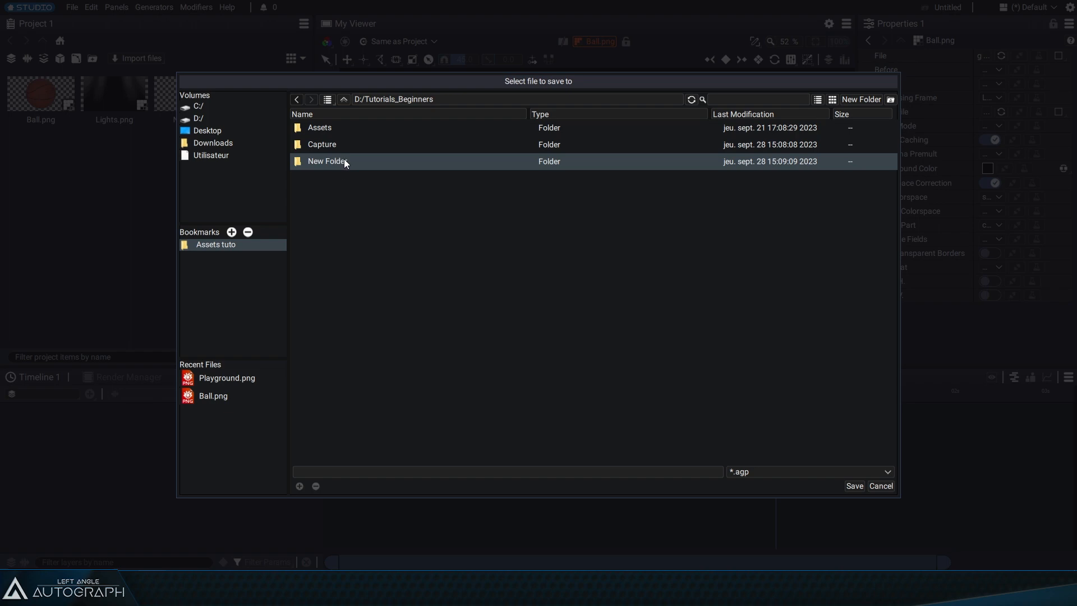
right_click(343, 160)
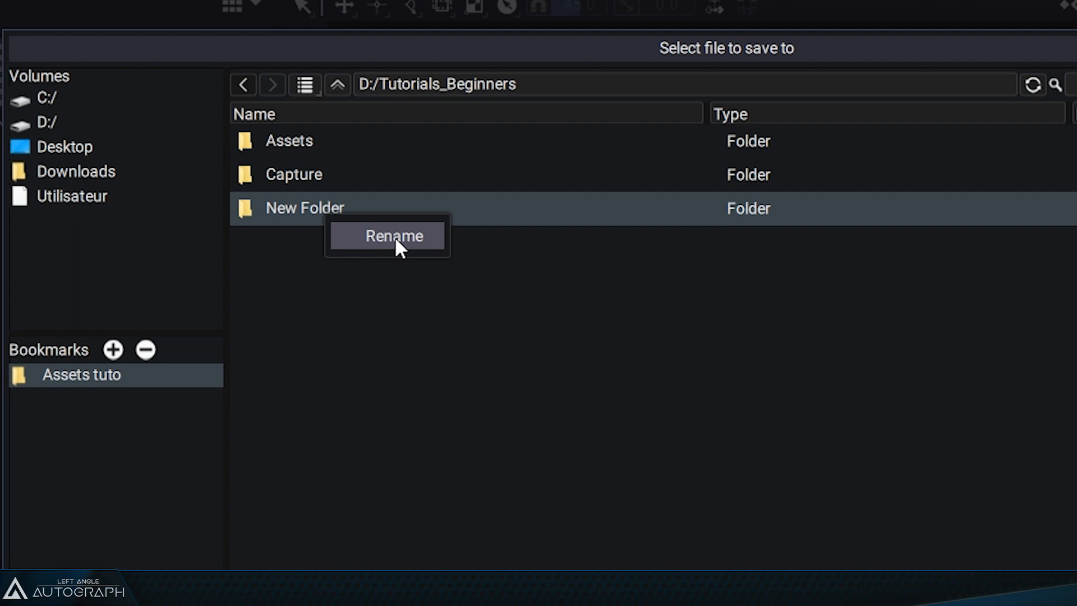
click(395, 236)
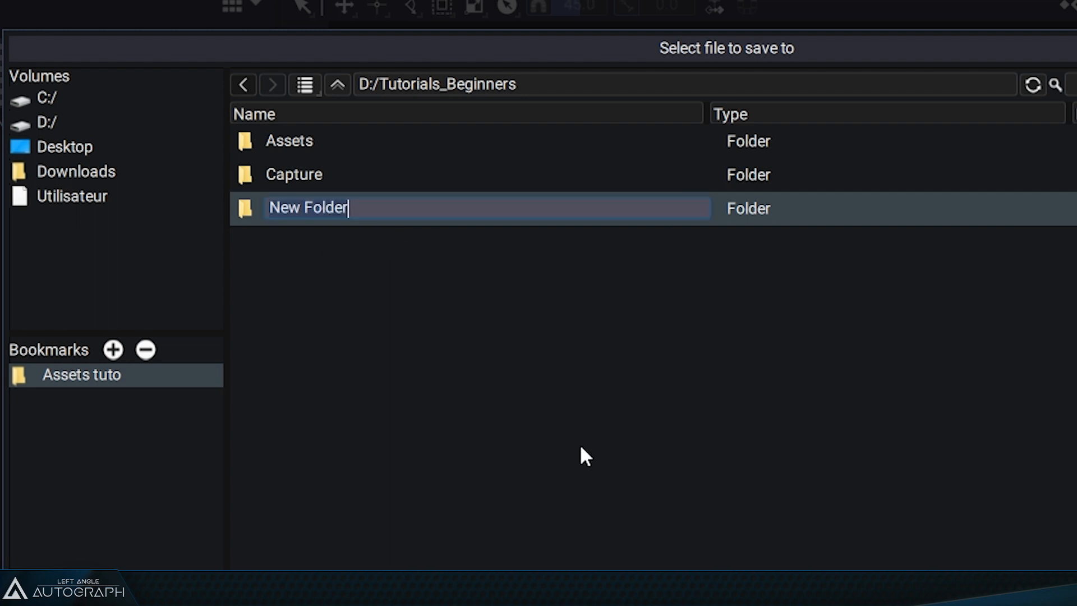
text(Lear)
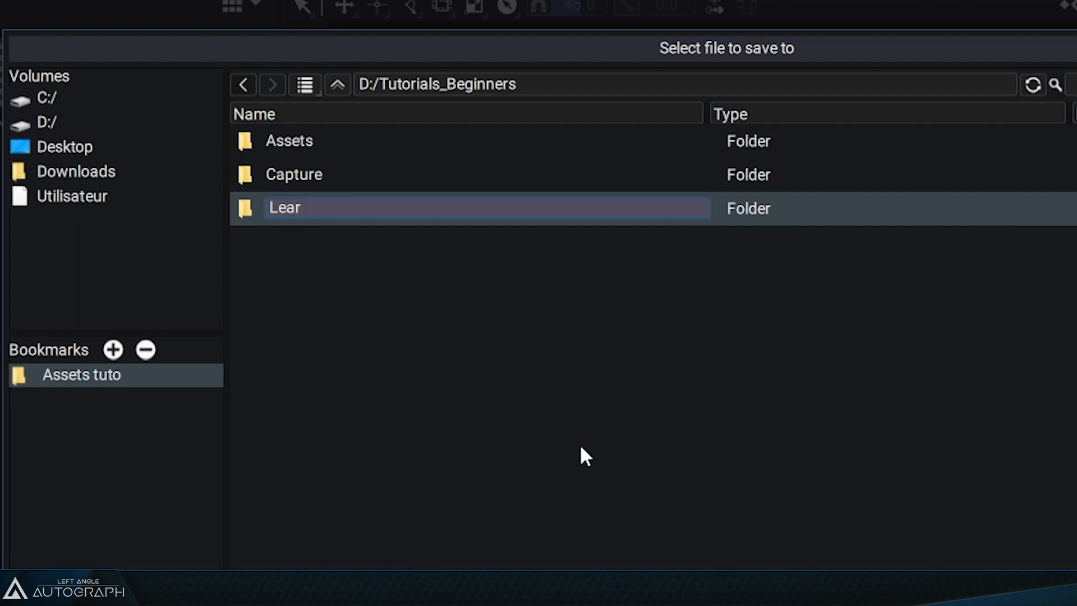
text(ning_Auto)
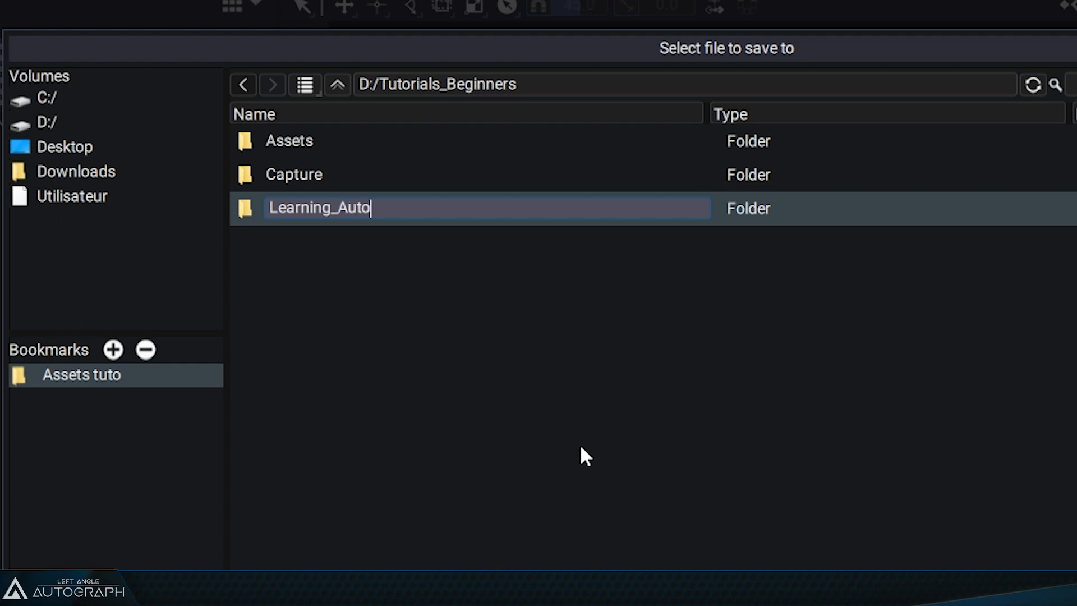
text(graph)
drag(500, 208, 240, 215)
key(ctrl+c)
key(Return)
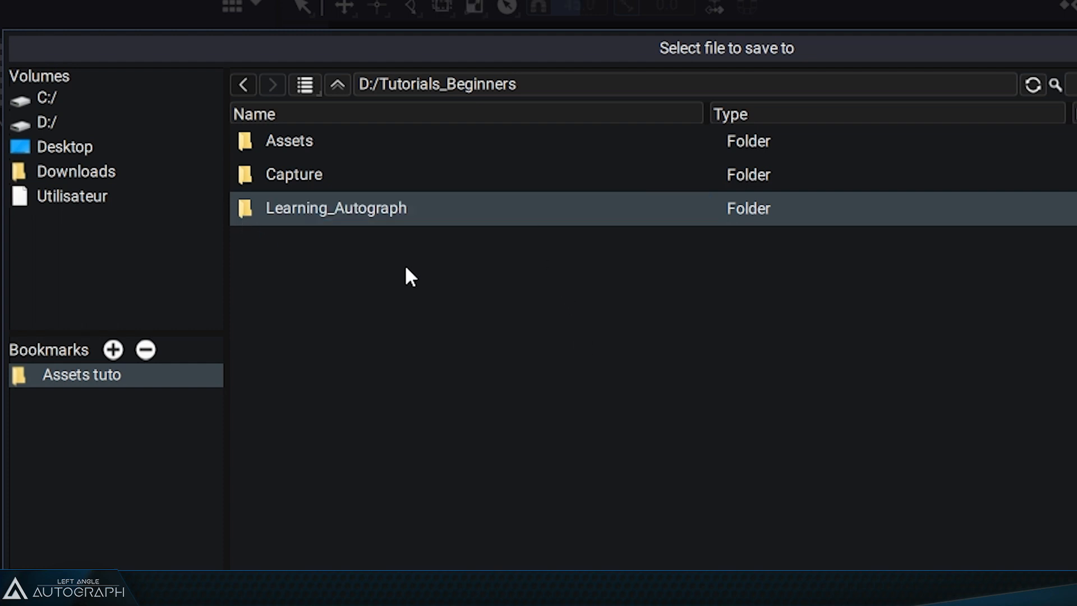
- Open the Learning_Autograph folder and set the project file name to Learning_Autograph__001, reusing the copied folder name
double_click(387, 219)
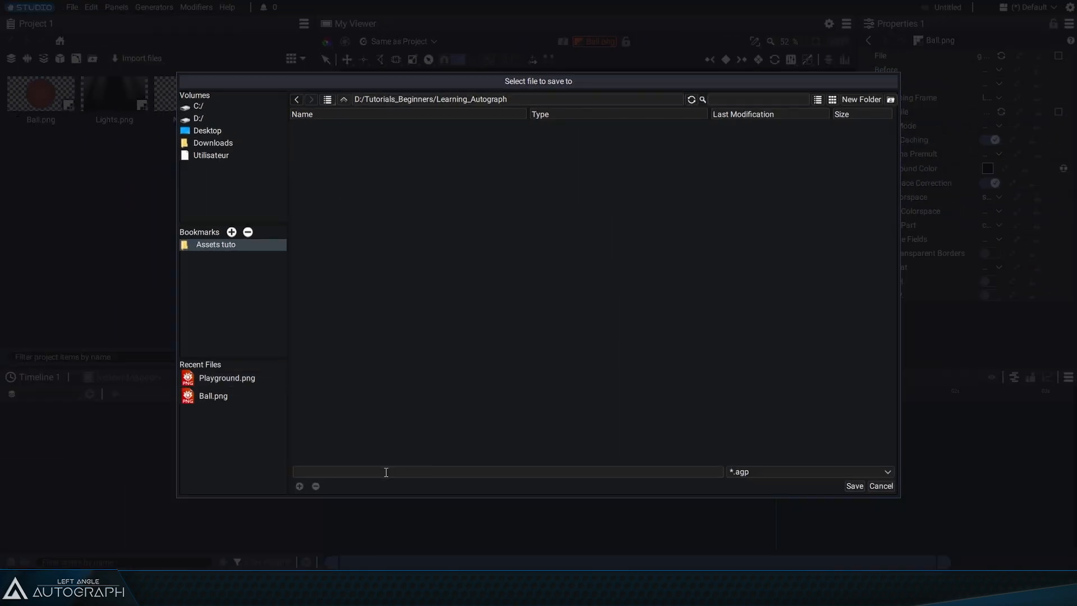
click(386, 471)
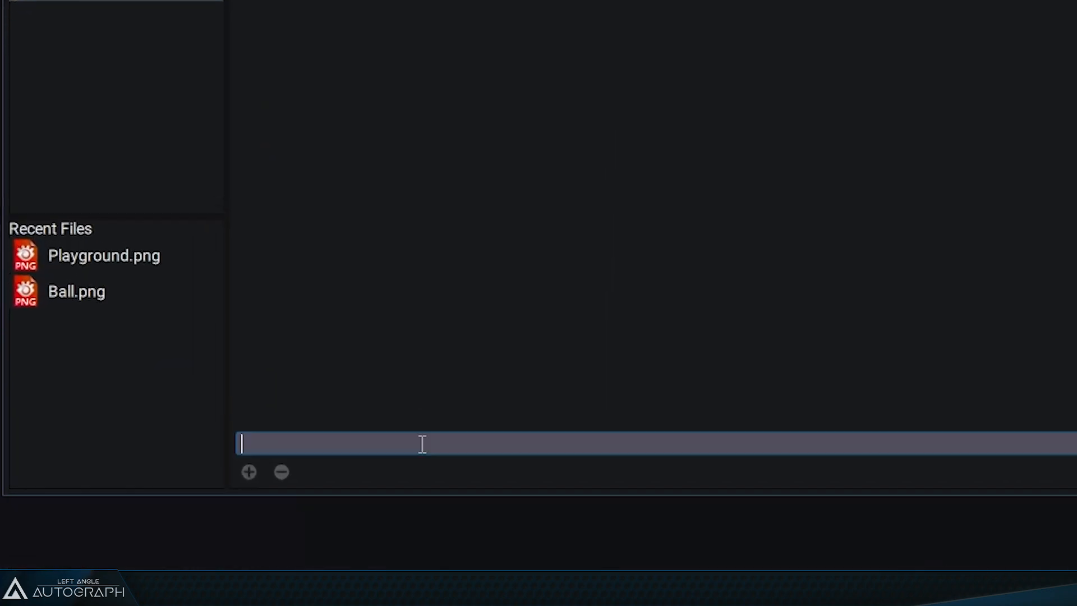
key(ctrl+v)
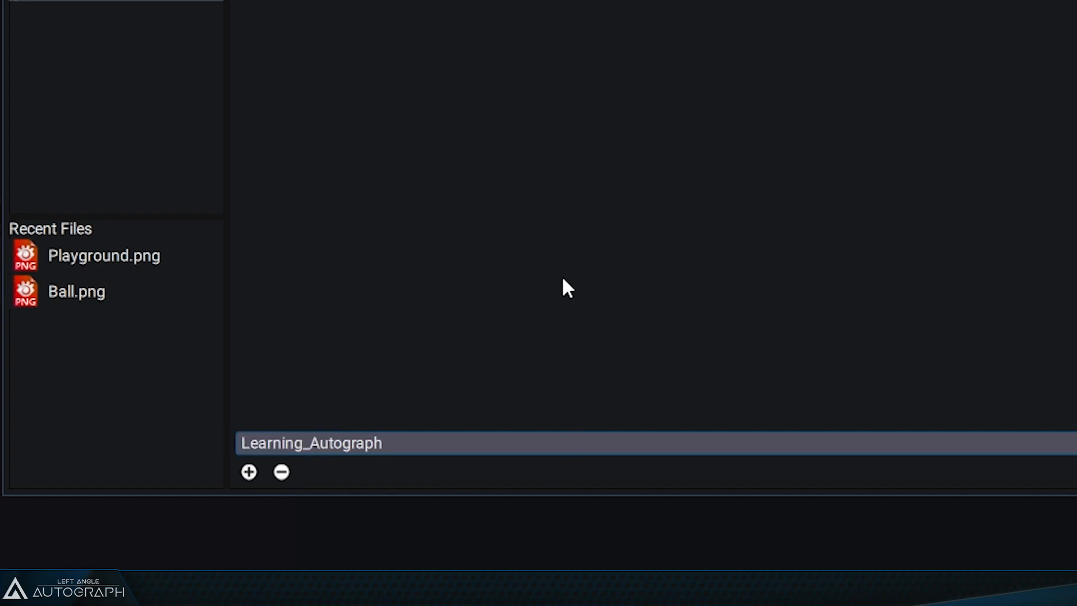
text(__001)
key(Return)
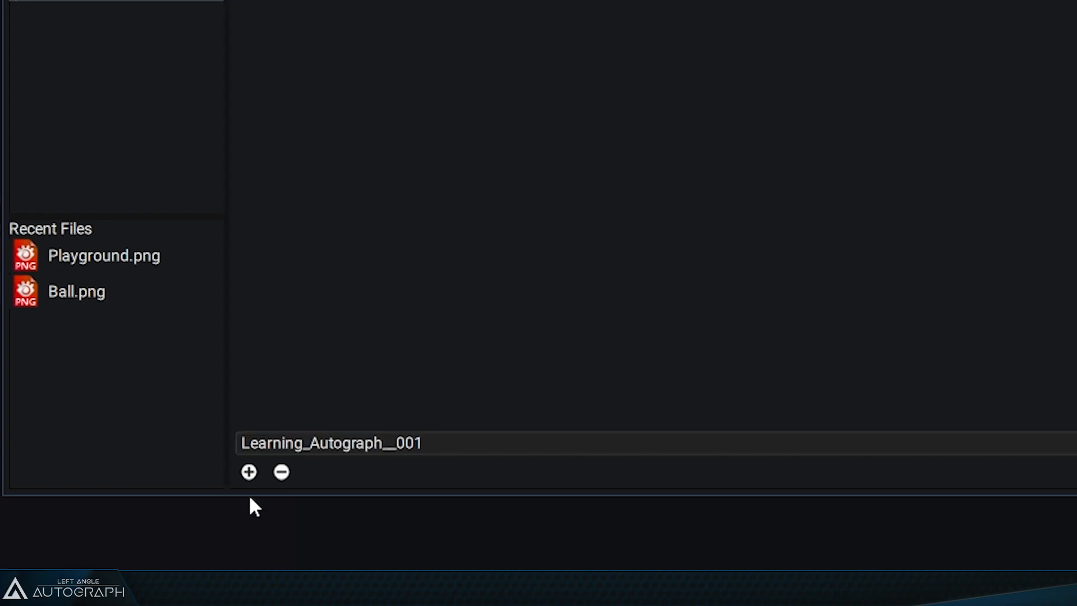
- Step the file name's save version up to 003 and back down to 001, and save the project
click(248, 472)
click(248, 472)
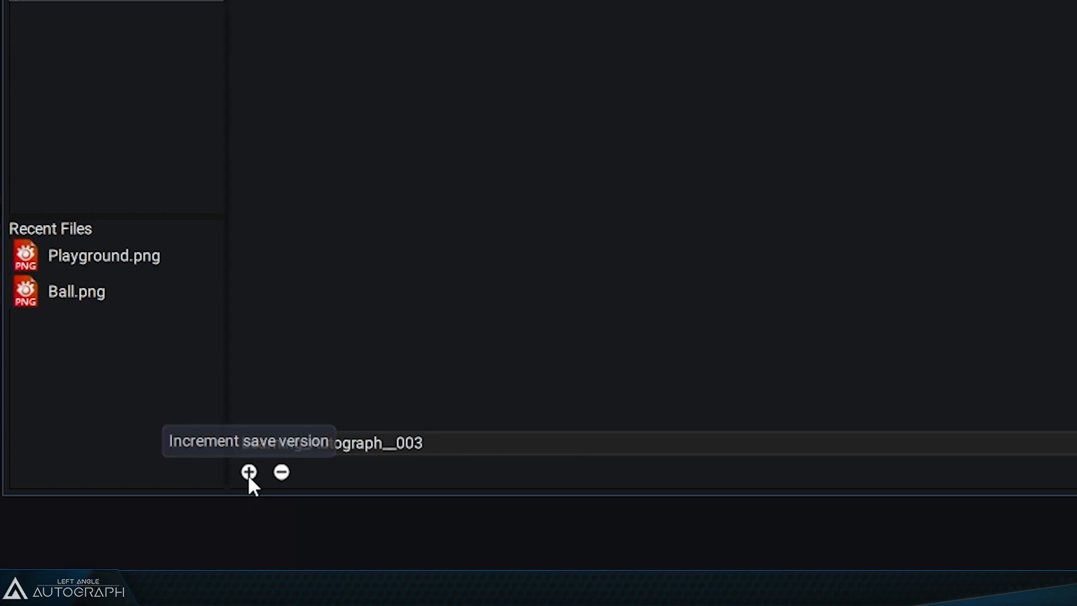
click(281, 472)
click(280, 472)
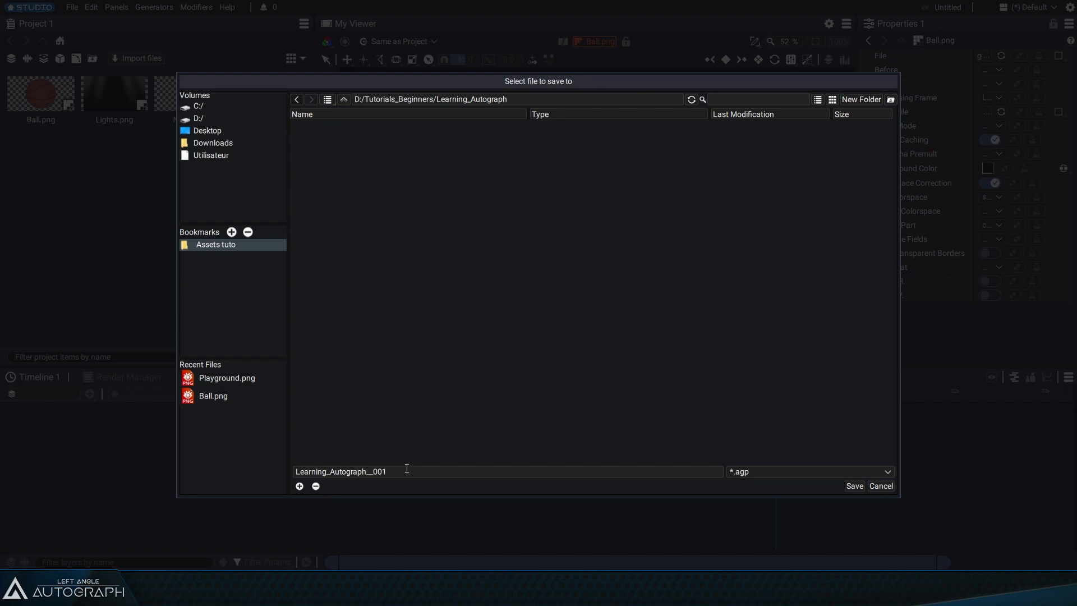
click(855, 485)
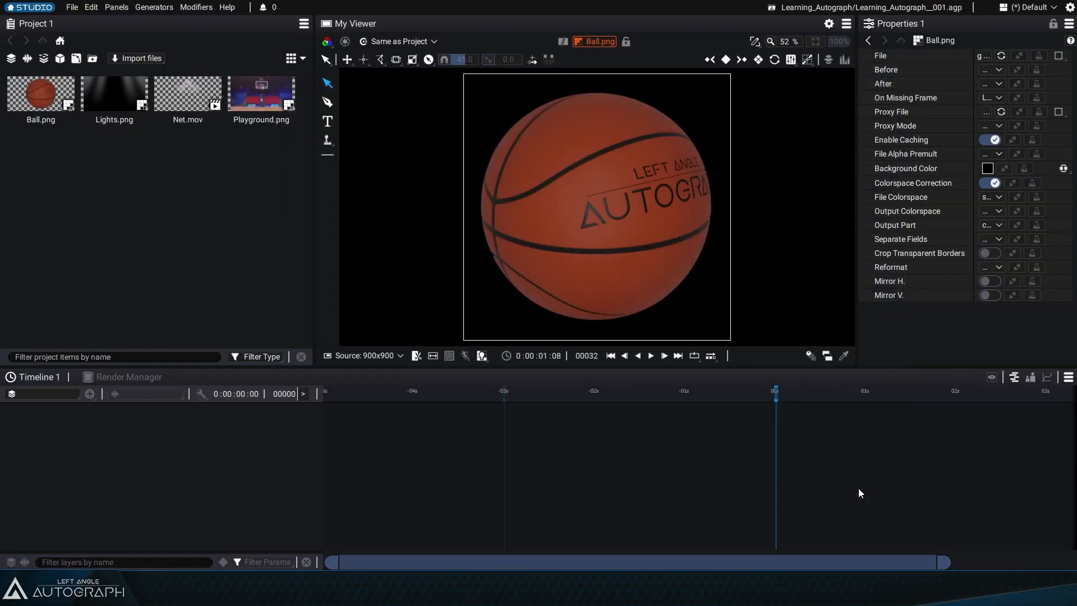
- Save the project as a second version named Learning_Autograph__002.agp in the Learning_Autograph folder
click(72, 7)
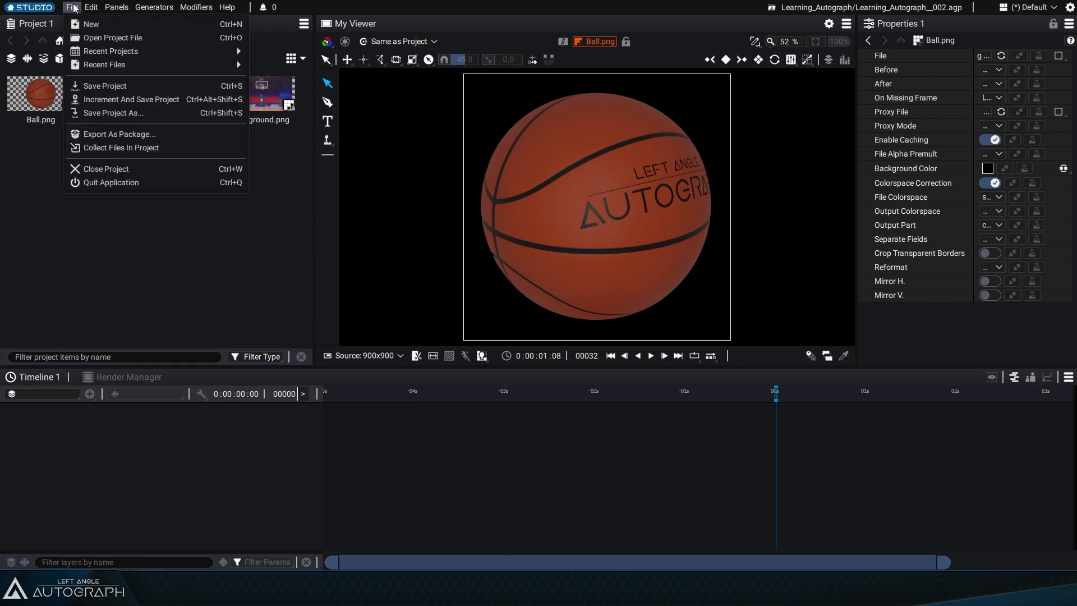
click(147, 115)
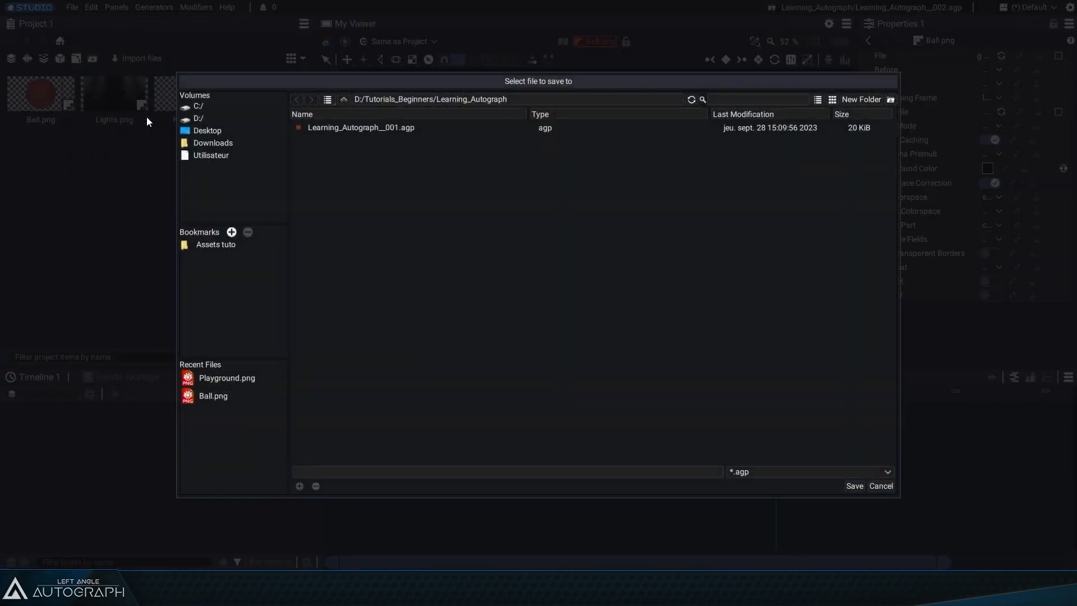
click(388, 129)
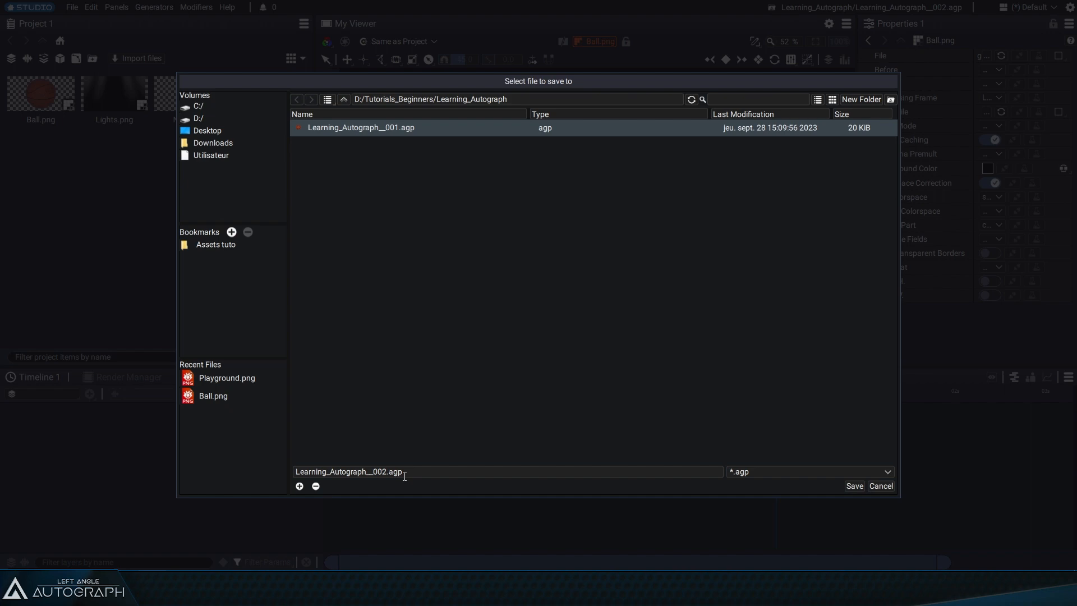
click(853, 486)
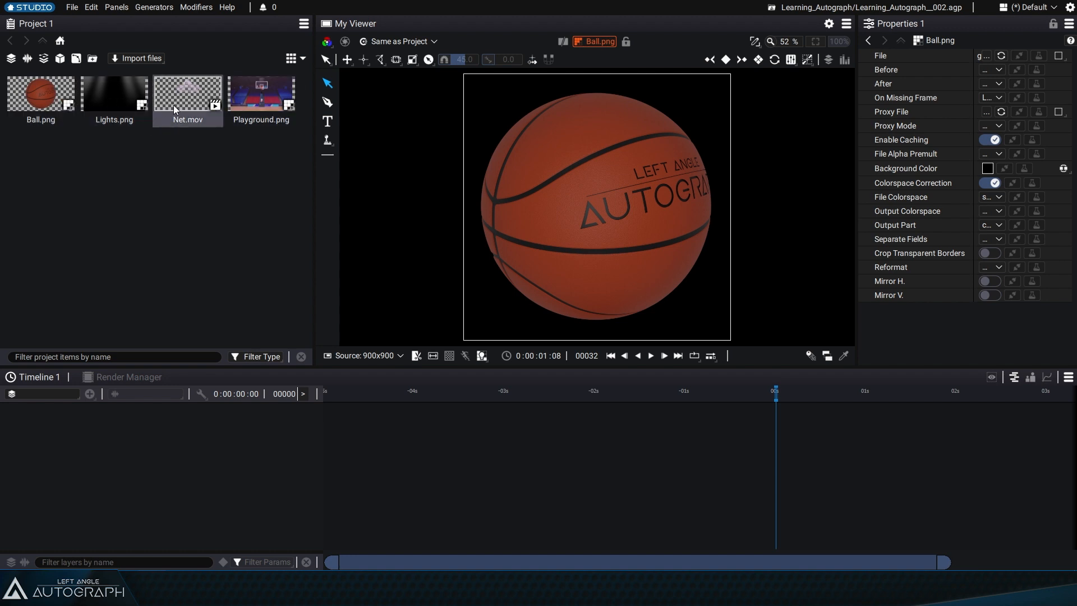
- View the project files available for opening in the Learning_Autograph folder without opening one
click(72, 7)
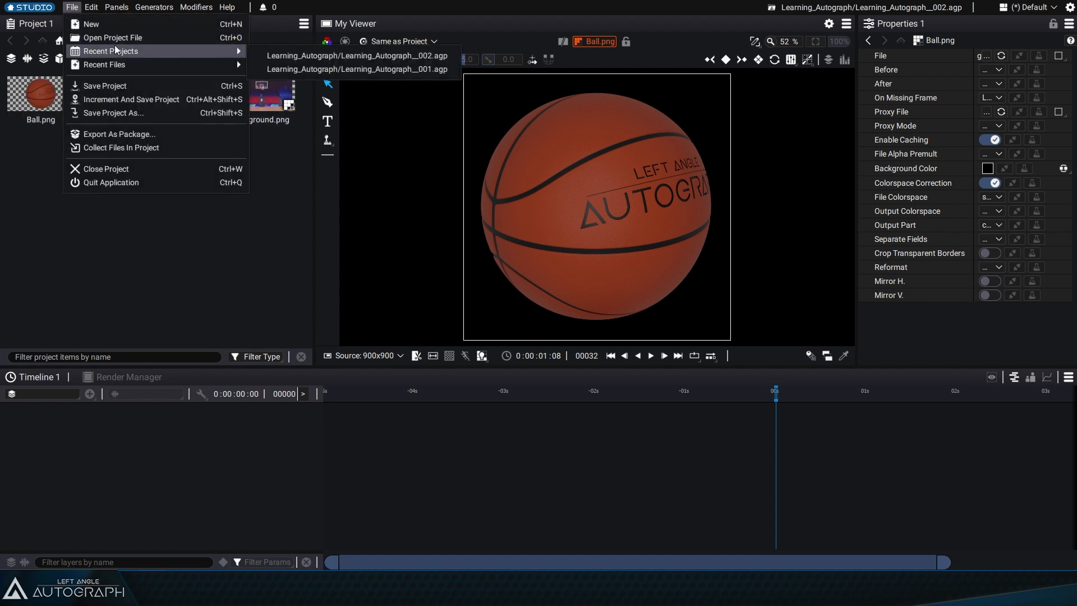
click(115, 38)
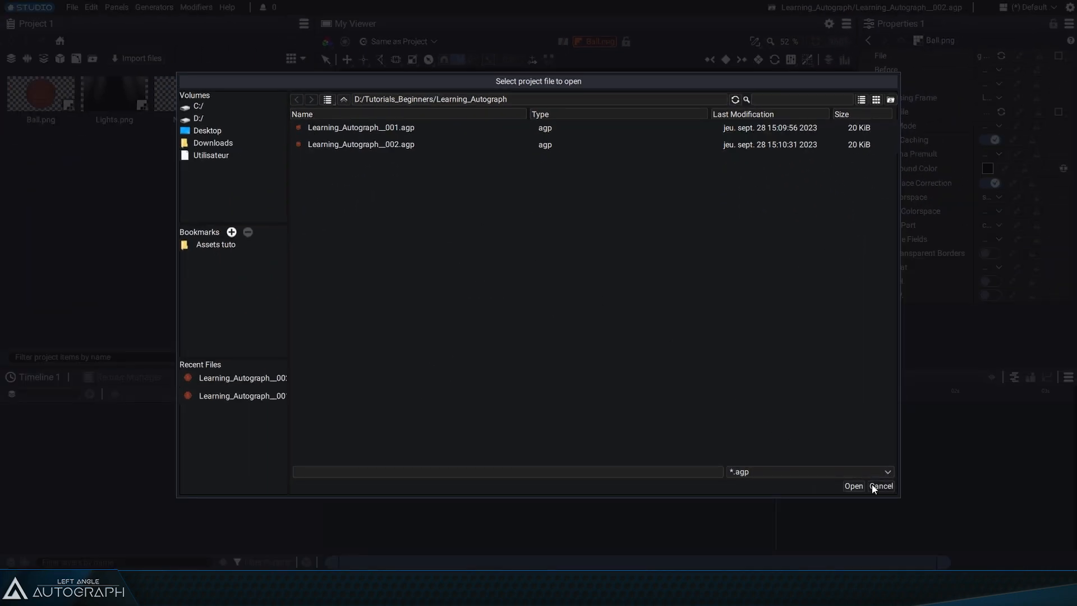
click(880, 485)
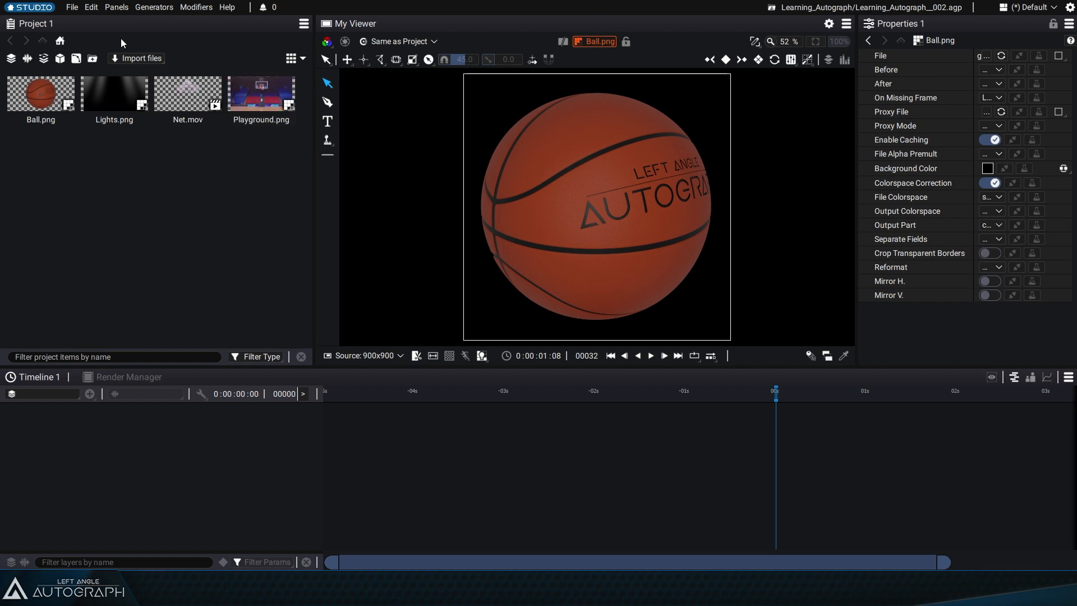
- Increment and save the project as Learning_Autograph__003.agp
click(72, 7)
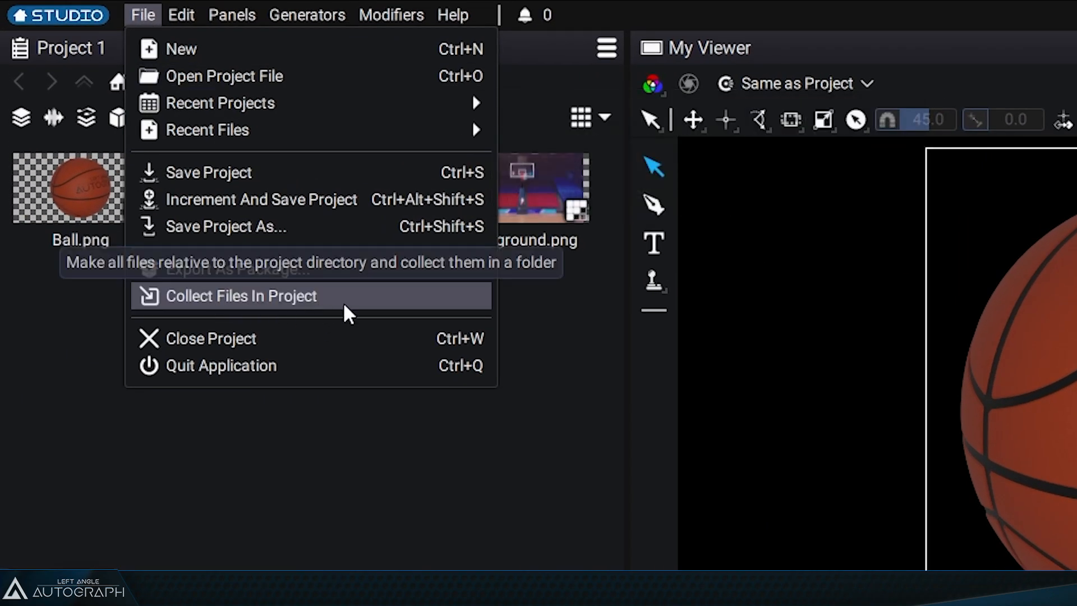
click(500, 483)
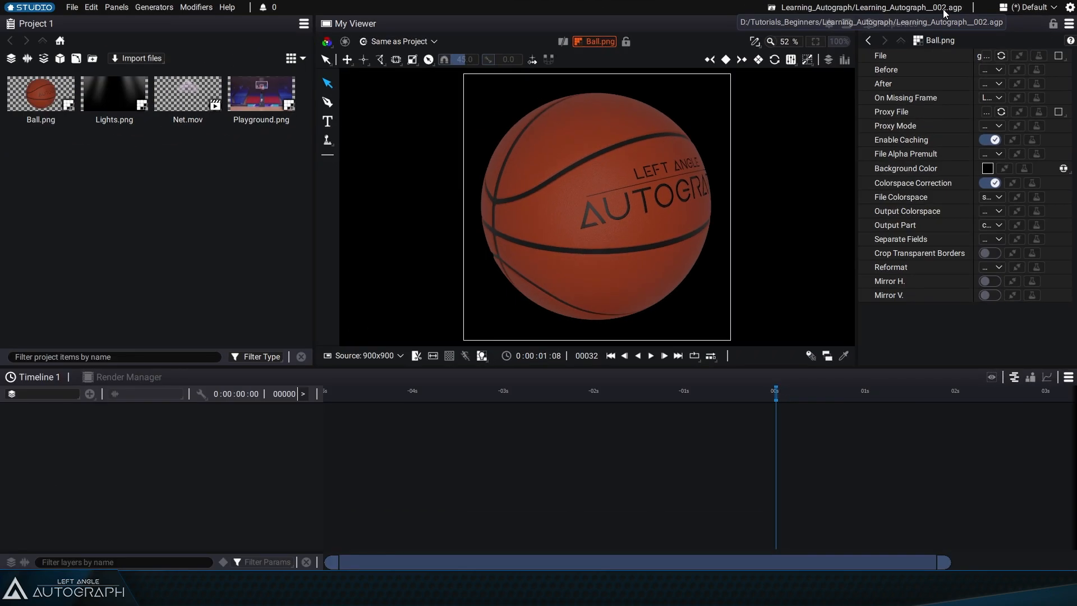
click(72, 7)
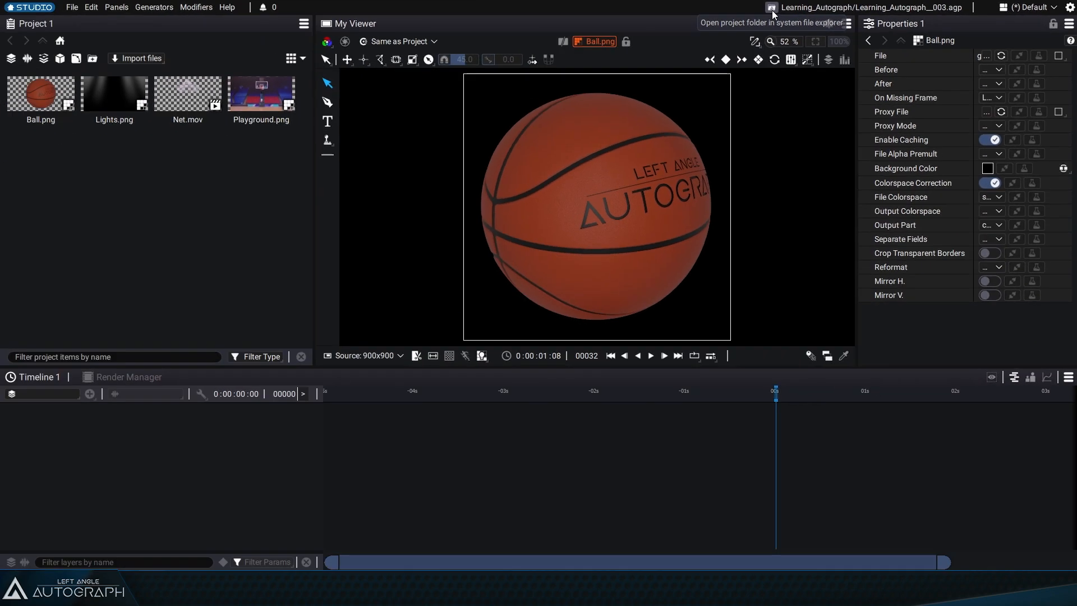
- Open the project folder in the system file explorer and examine the saved versions and the lock file
click(465, 16)
drag(385, 5, 251, 51)
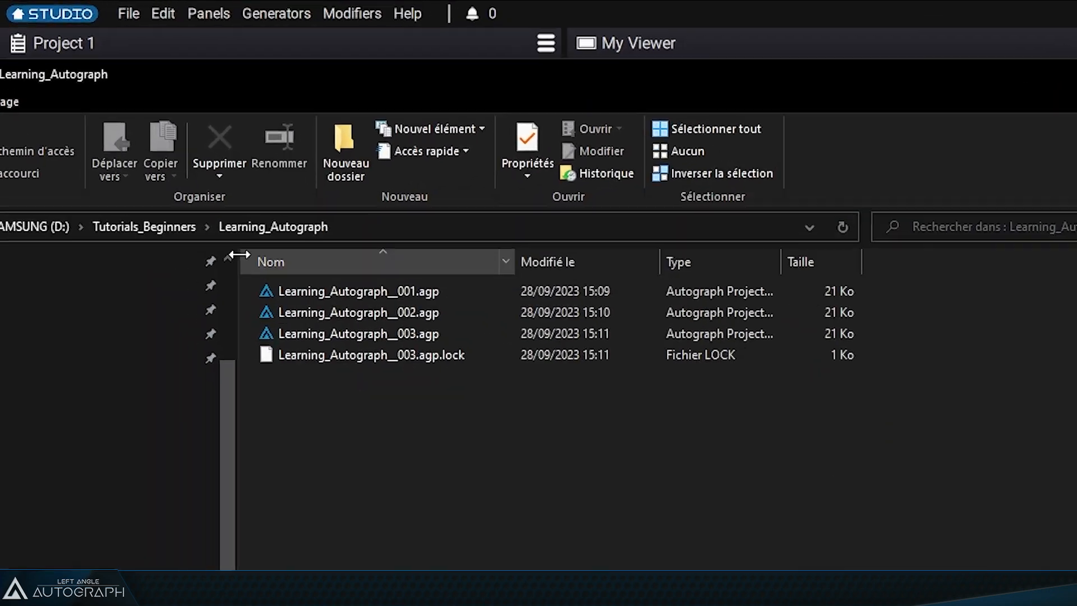
drag(278, 90, 392, 93)
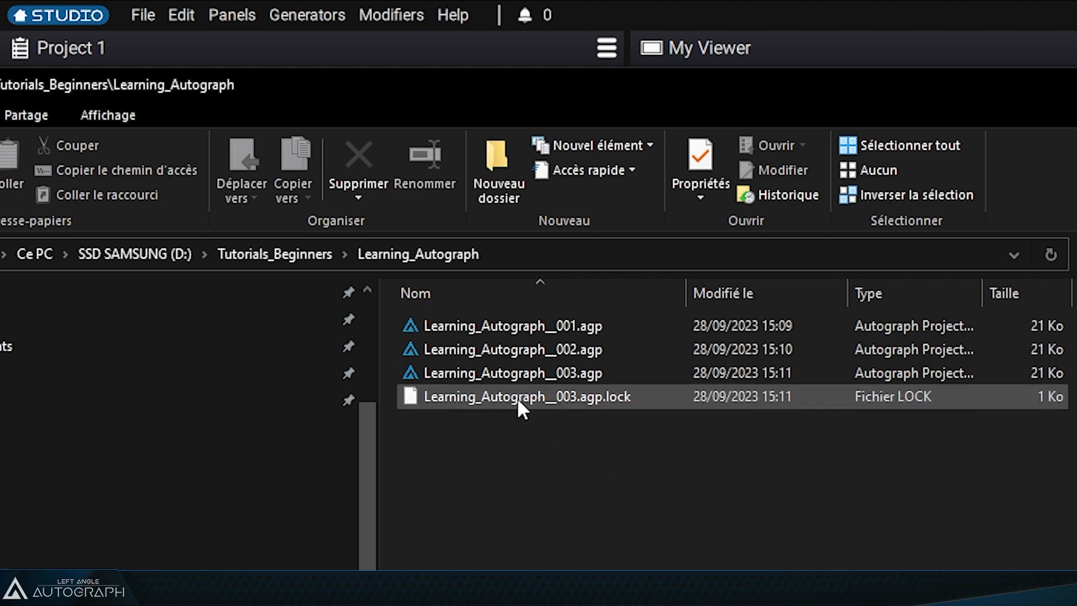
mouse_move(517, 398)
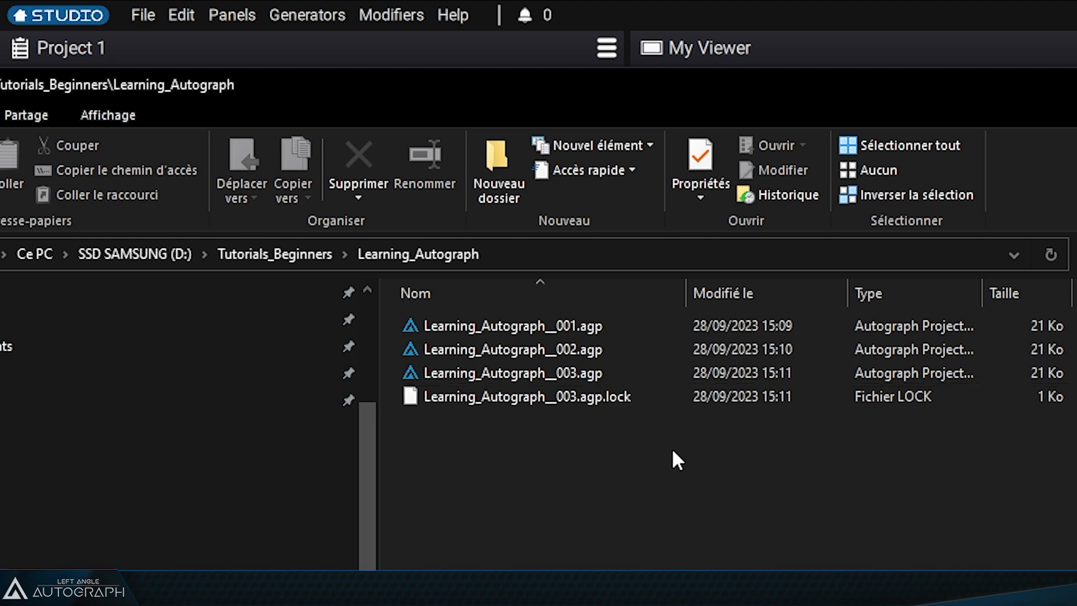
- Return to the project and close it
click(144, 16)
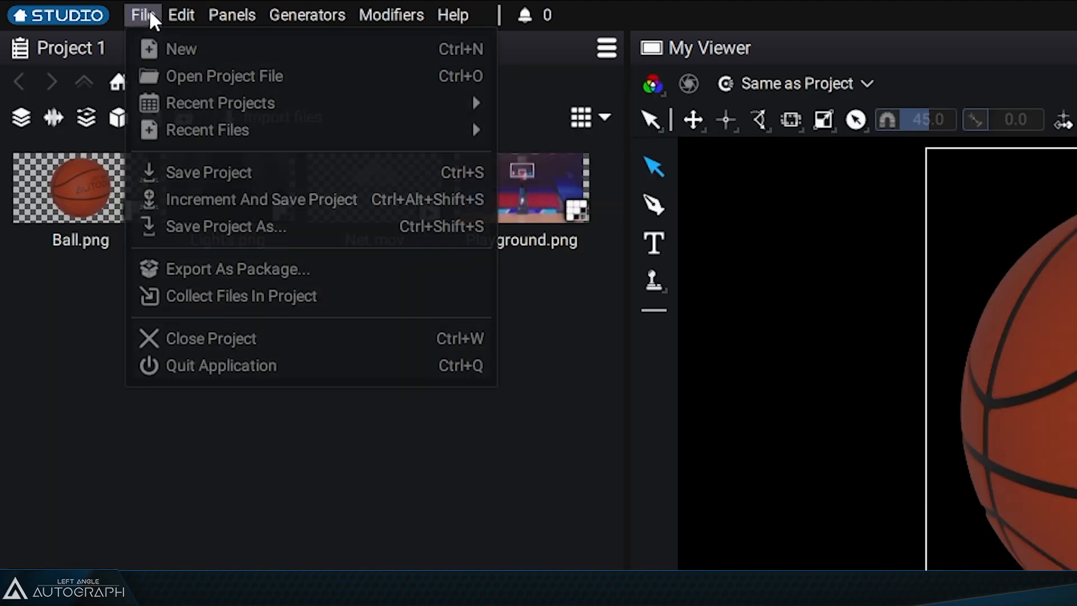
click(292, 339)
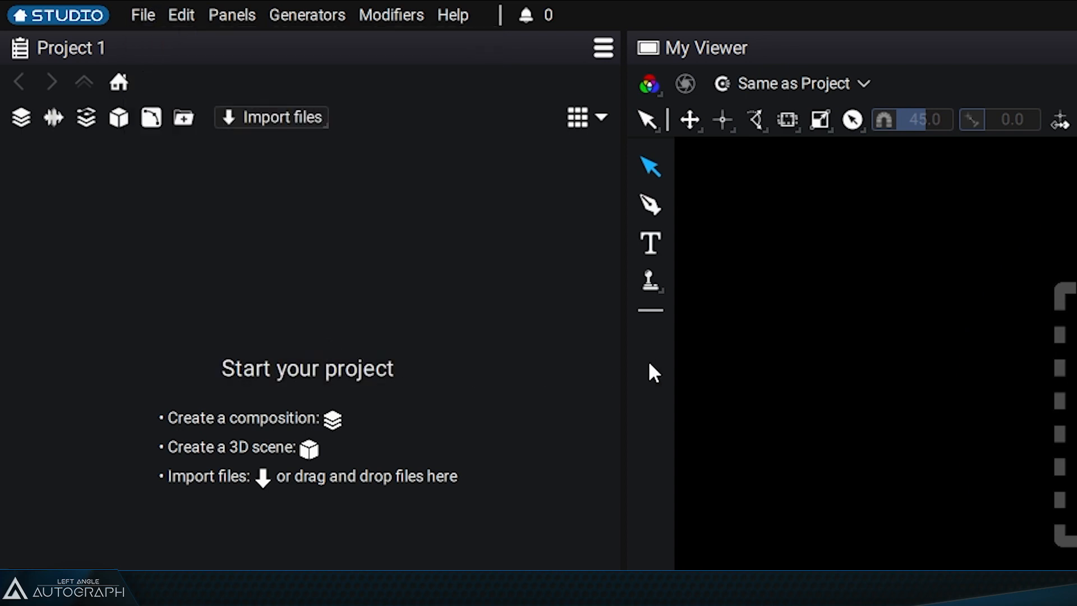
- Reopen the recent project Learning_Autograph__003.agp and fit the Ball.png image to the viewer
key(alt+Tab)
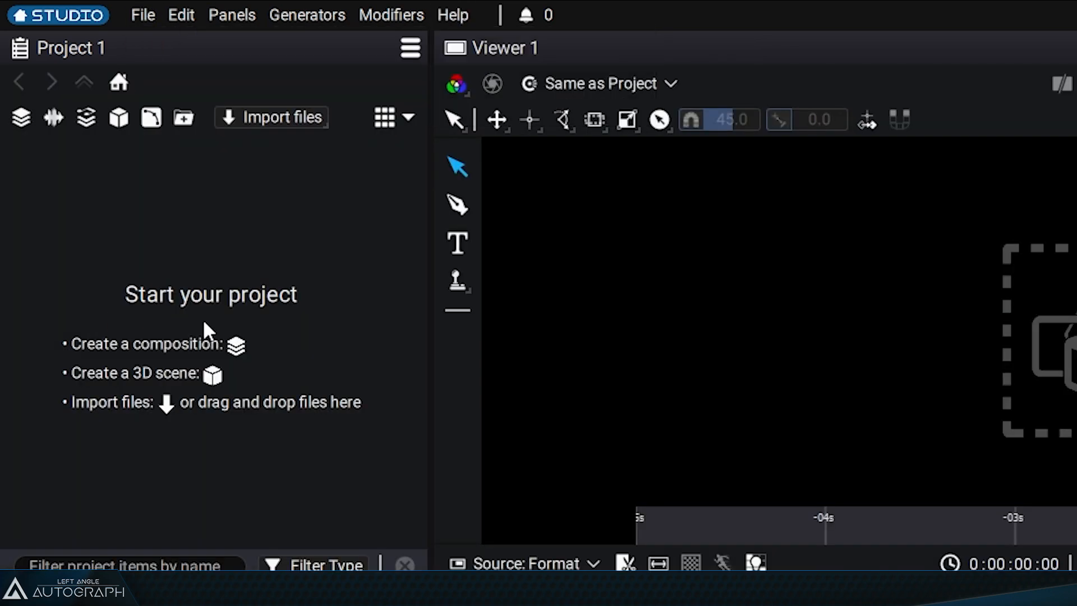
click(147, 19)
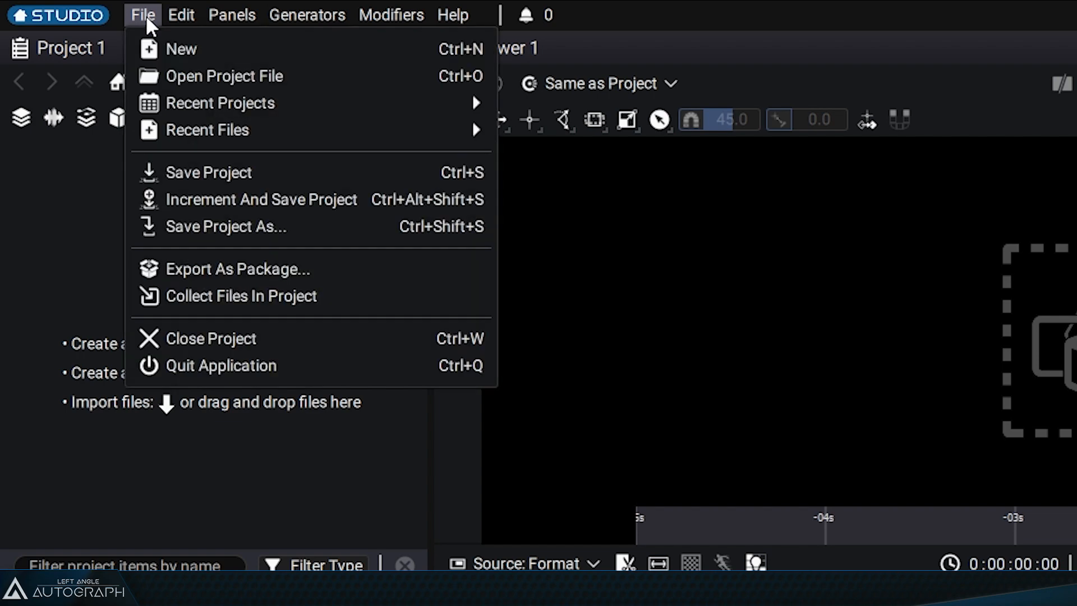
mouse_move(288, 103)
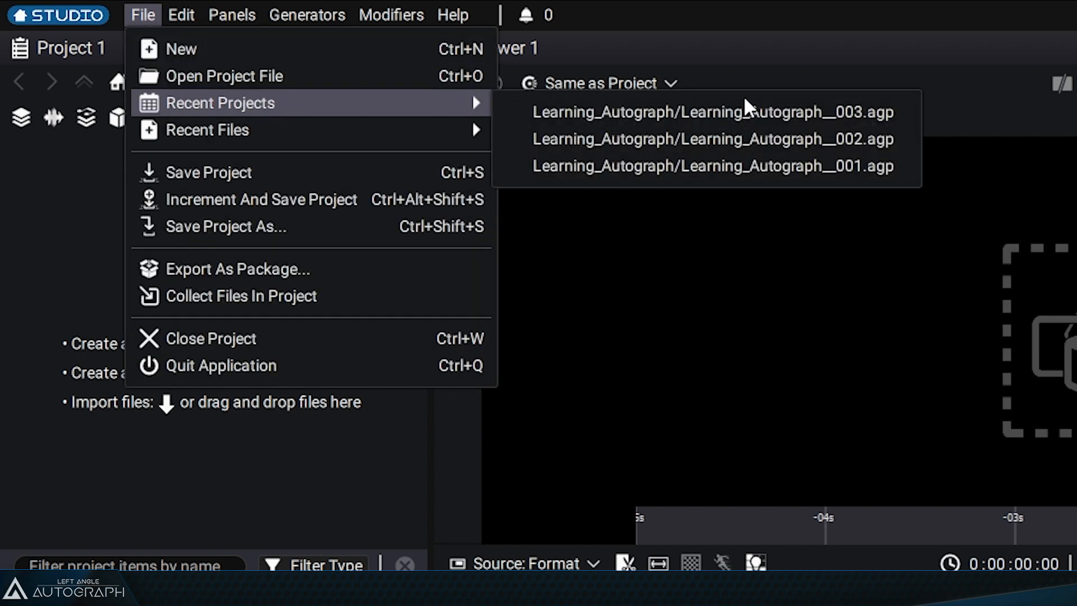
click(825, 112)
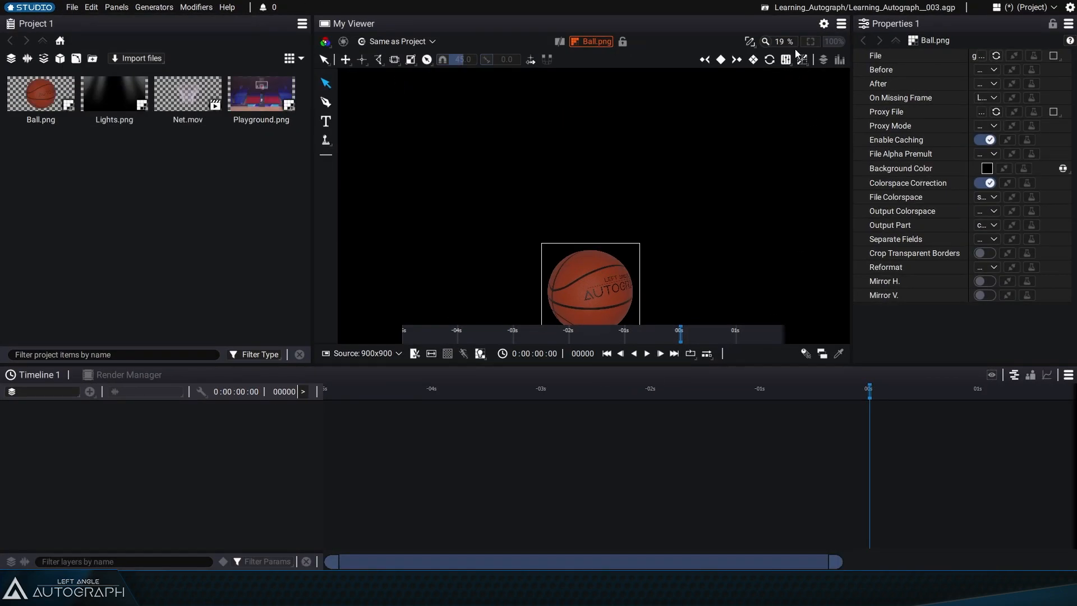
click(810, 41)
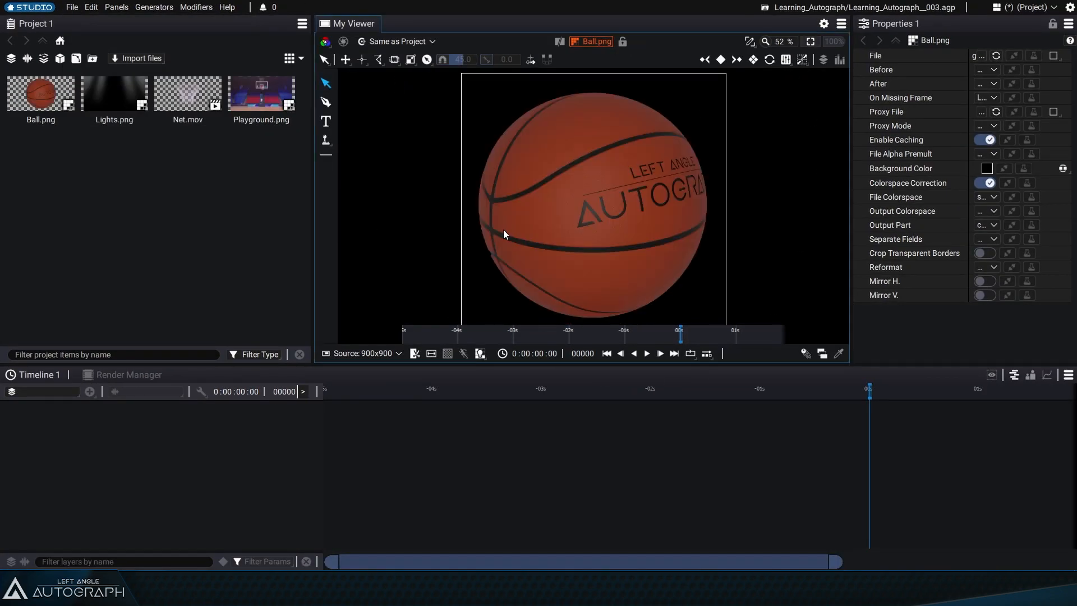
- Close the project and view the recent project versions as thumbnails in the Studio home window
click(650, 391)
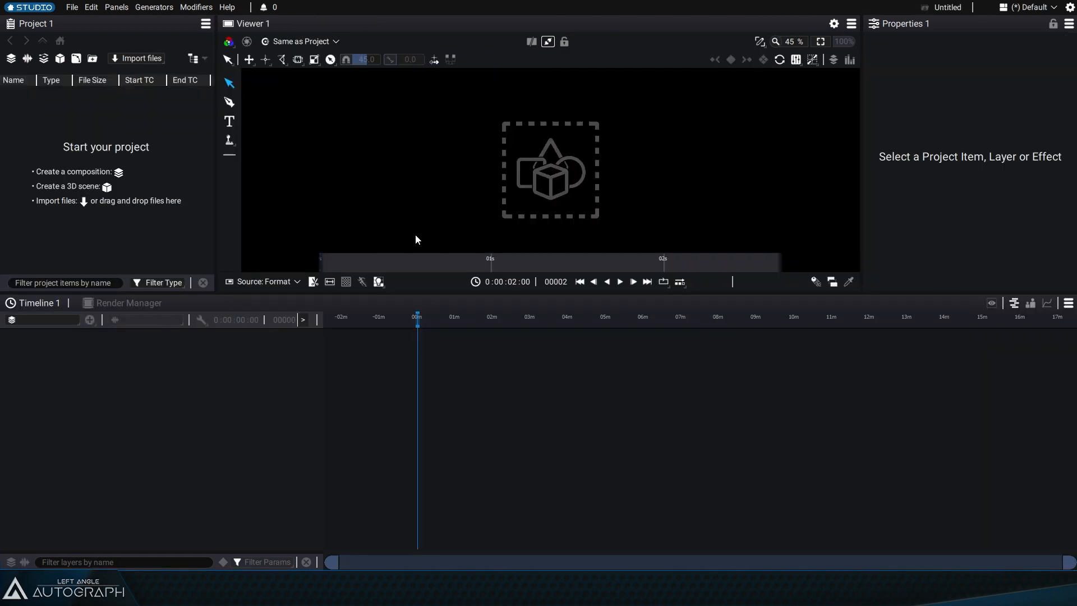
click(31, 9)
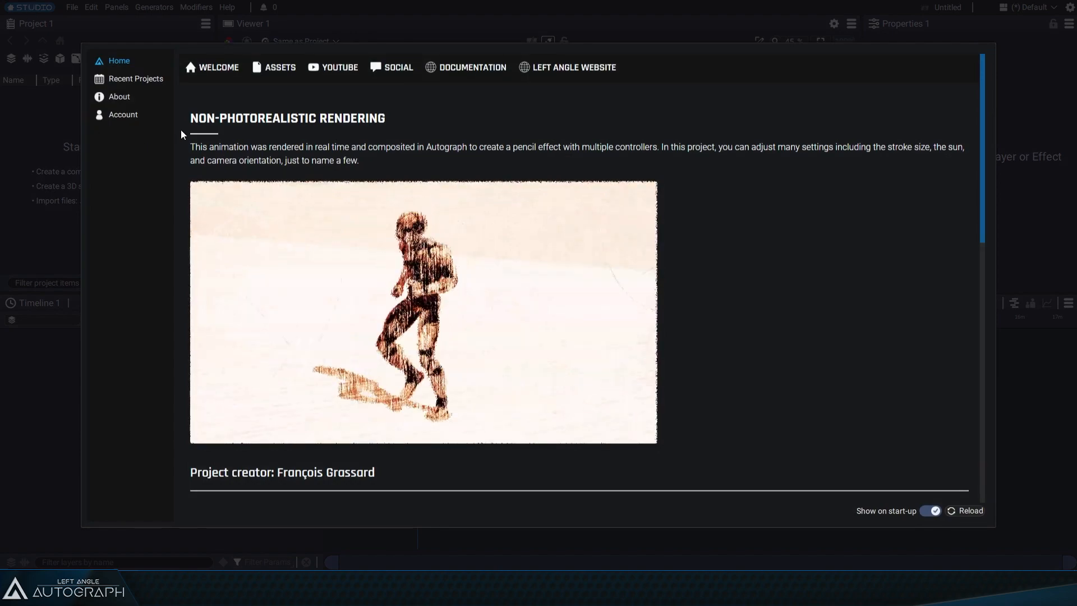
click(120, 79)
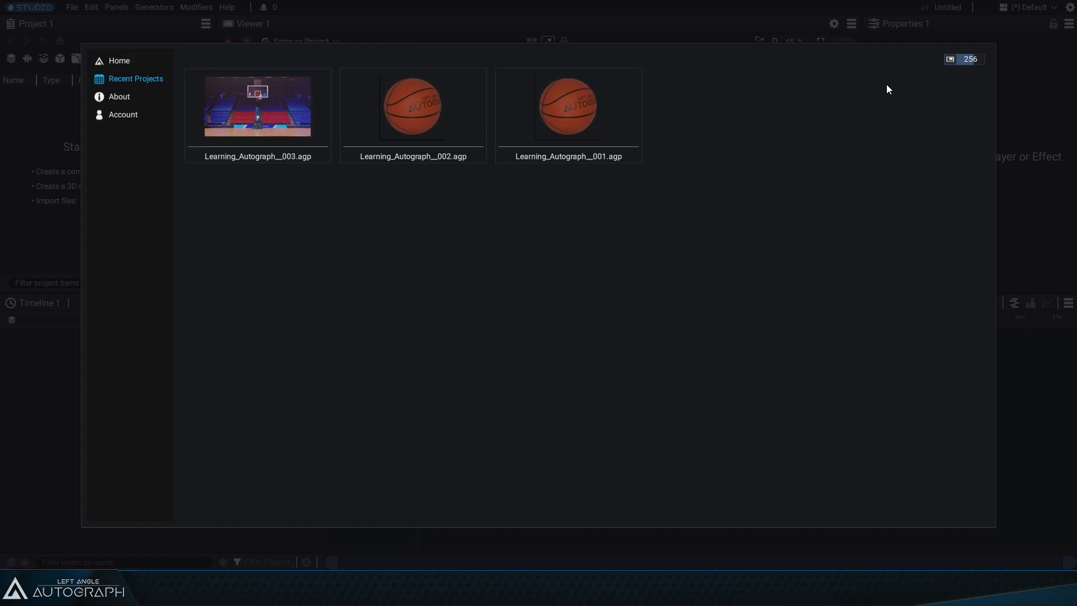
drag(976, 57, 978, 56)
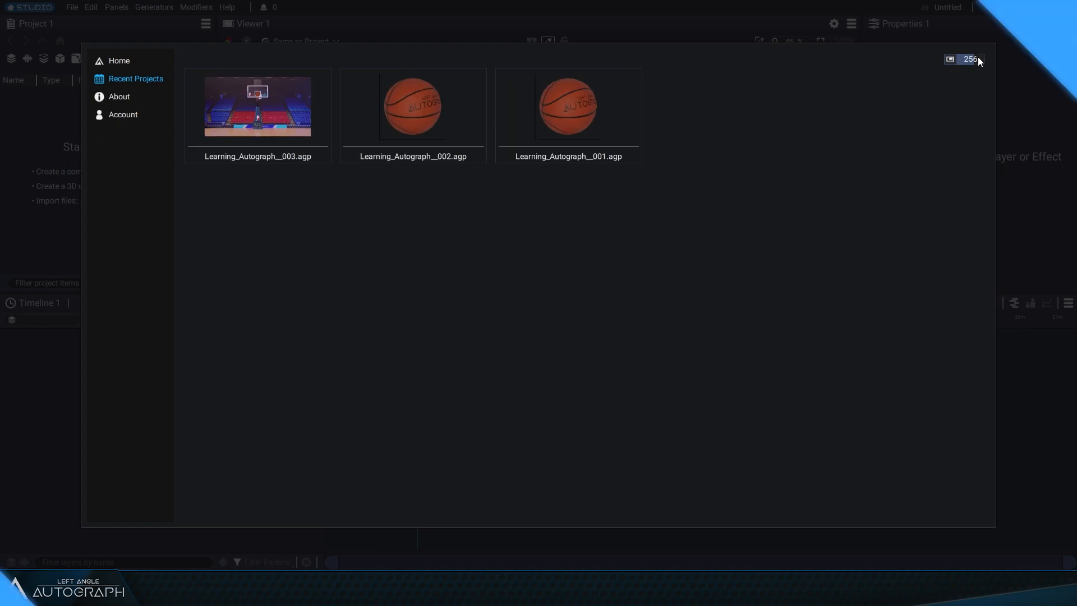